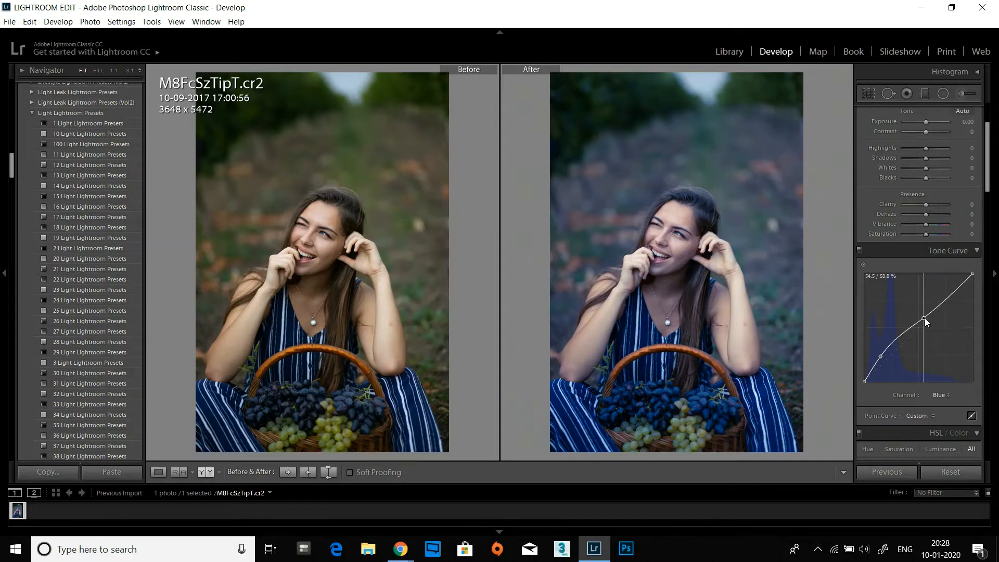
# - Shape the Red channel's tone curve with a shadow point at about 24.7 / 26.7 %, a midtone point and a raised highlight point
pyautogui.click(939, 395)
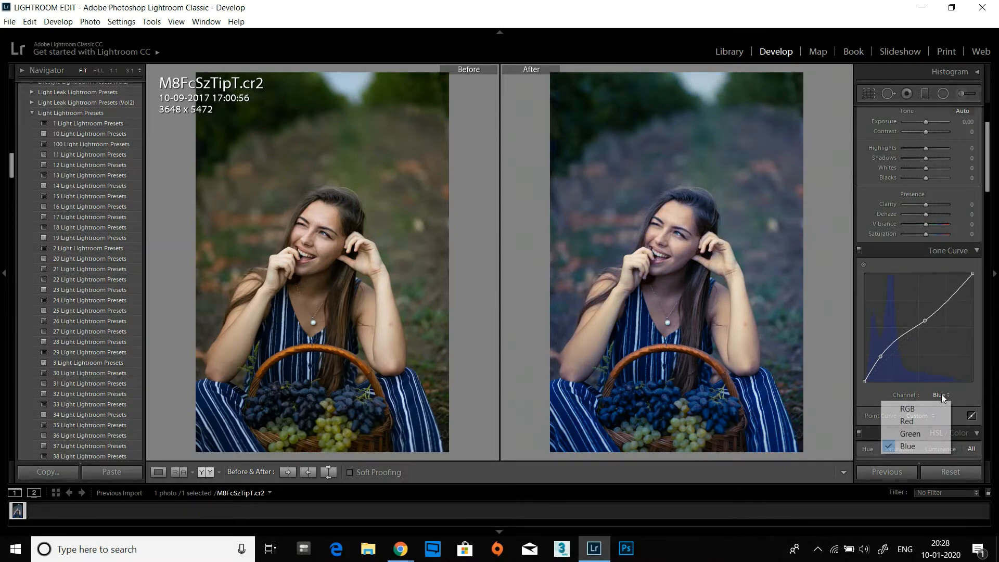
pyautogui.click(919, 421)
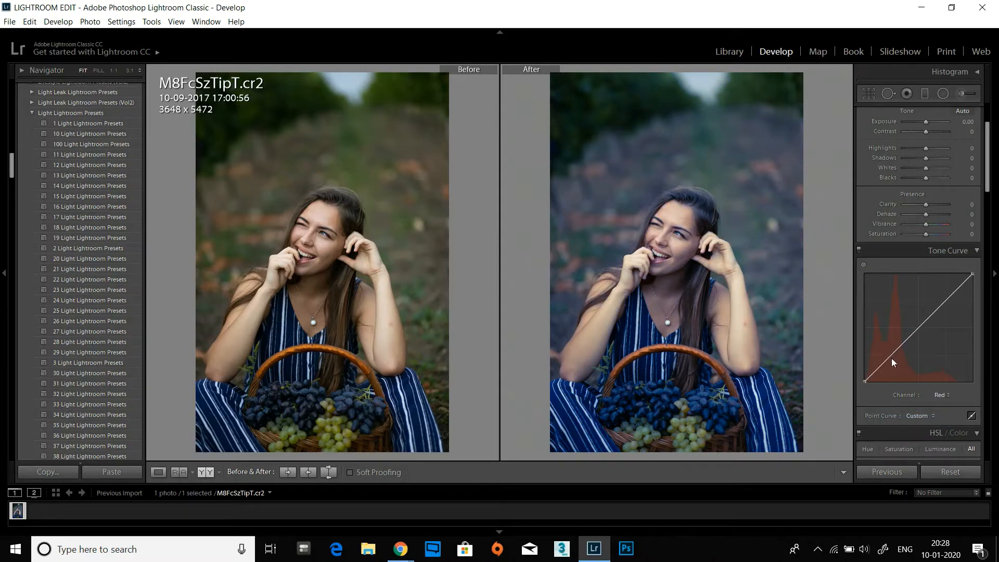
pyautogui.moveTo(891, 358); pyautogui.dragTo(890, 352)
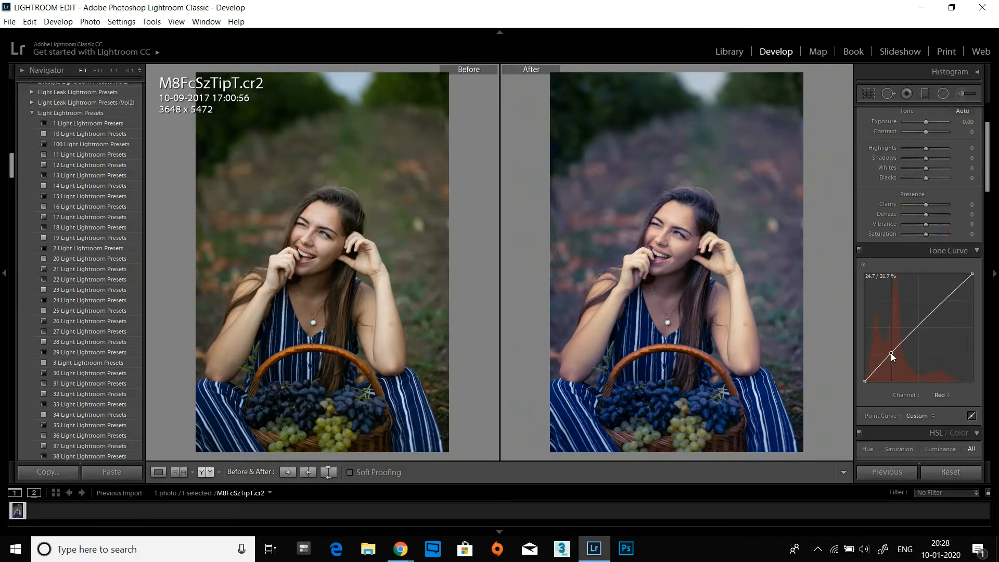
pyautogui.click(925, 321)
pyautogui.moveTo(925, 321); pyautogui.dragTo(926, 320)
pyautogui.click(951, 290)
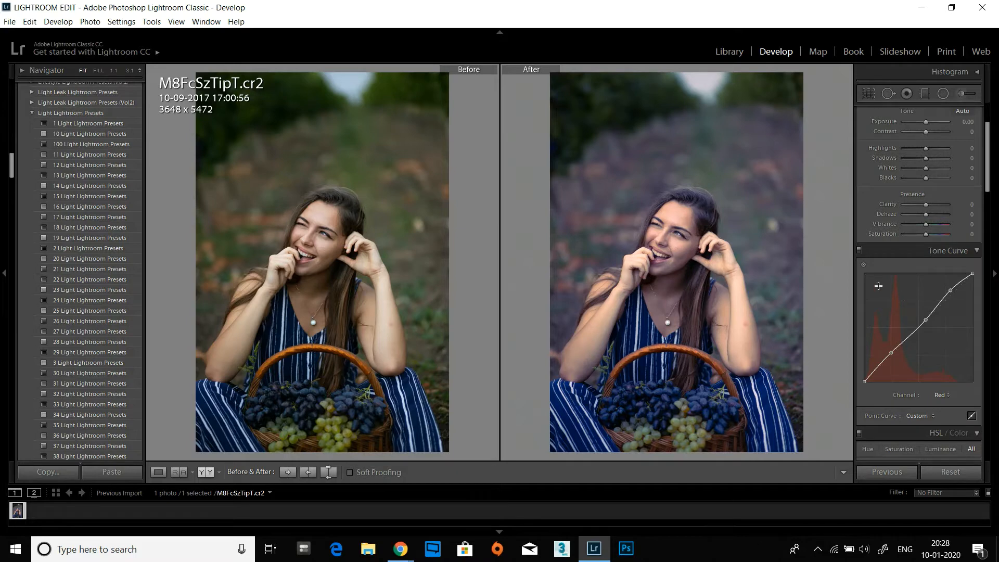
# - Raise the upper midtones of the RGB tone curve with a point at about 67.1 / 75.3 %
pyautogui.click(942, 395)
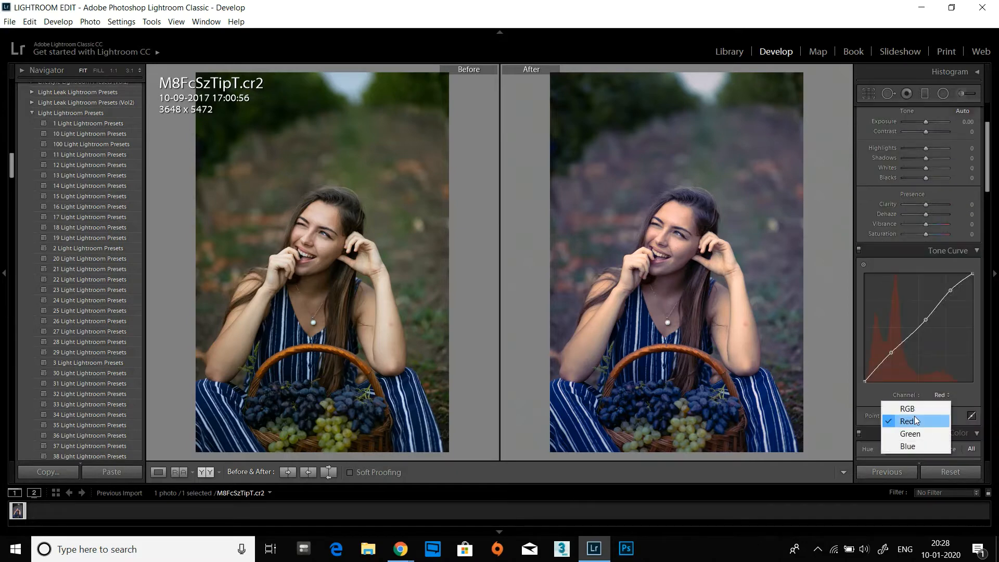
pyautogui.click(909, 409)
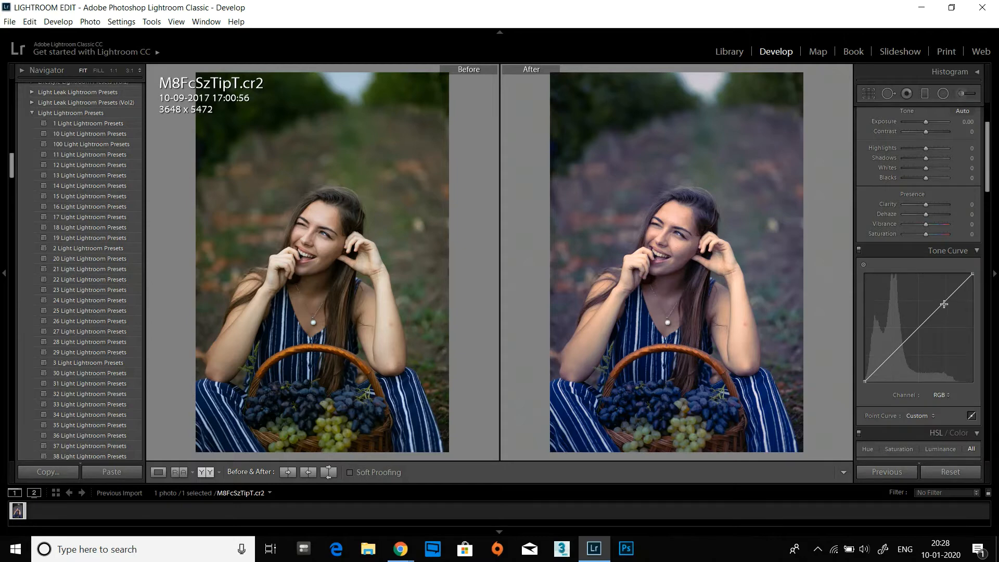
pyautogui.moveTo(942, 304); pyautogui.dragTo(937, 299)
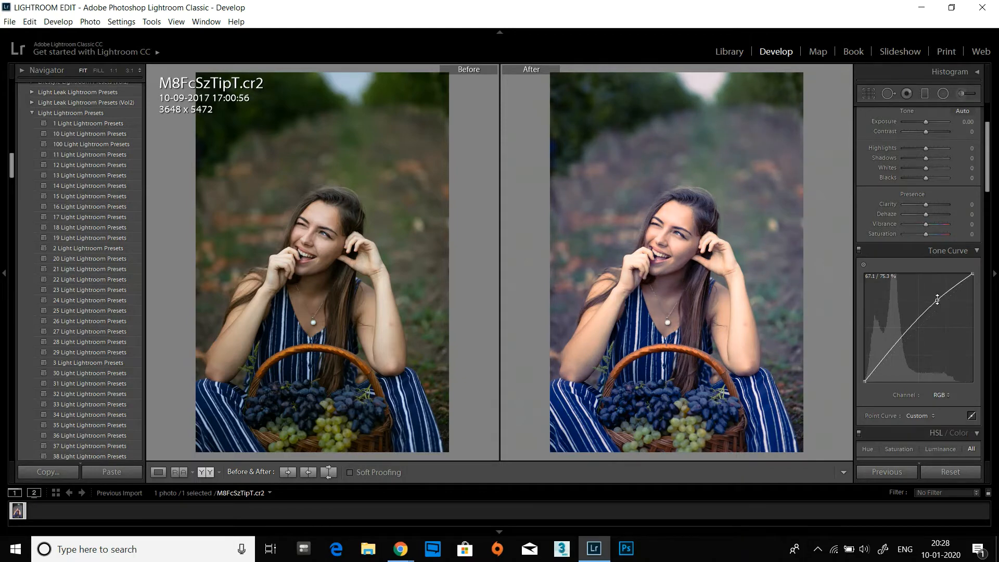
# - Shift the yellow hue to −27 in the HSL adjustments
pyautogui.scroll(3, 866, 261)
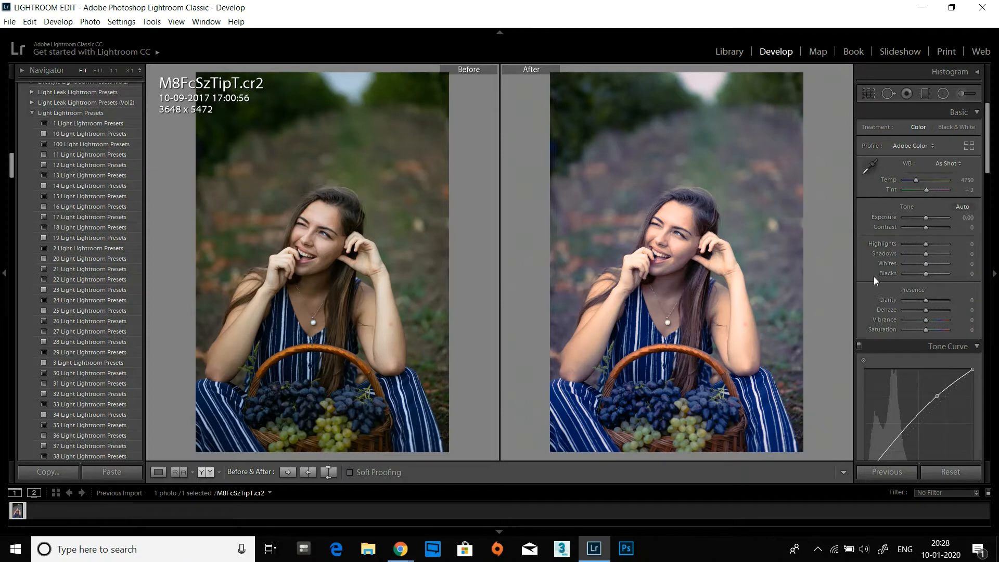
pyautogui.scroll(-4, 873, 276)
pyautogui.scroll(-2, 872, 277)
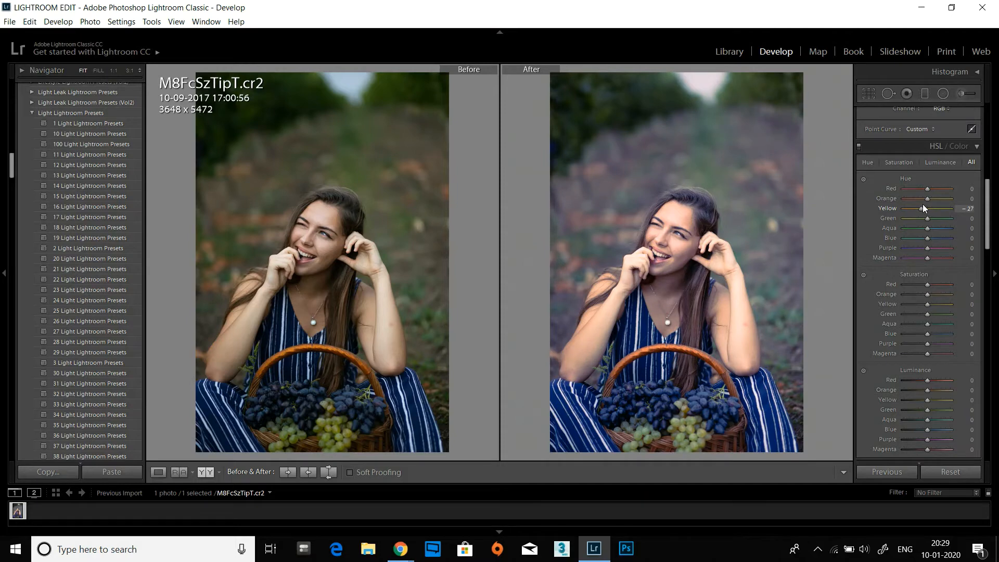
pyautogui.moveTo(923, 206); pyautogui.dragTo(939, 206)
pyautogui.moveTo(923, 207); pyautogui.dragTo(933, 207)
pyautogui.moveTo(921, 206); pyautogui.dragTo(923, 207)
# - Set orange to saturation +22 and luminance +18, and yellow to saturation −47 and luminance +24
pyautogui.moveTo(928, 304); pyautogui.dragTo(920, 303)
pyautogui.moveTo(933, 295); pyautogui.dragTo(937, 295)
pyautogui.scroll(-3, 883, 316)
pyautogui.moveTo(927, 295); pyautogui.dragTo(930, 293)
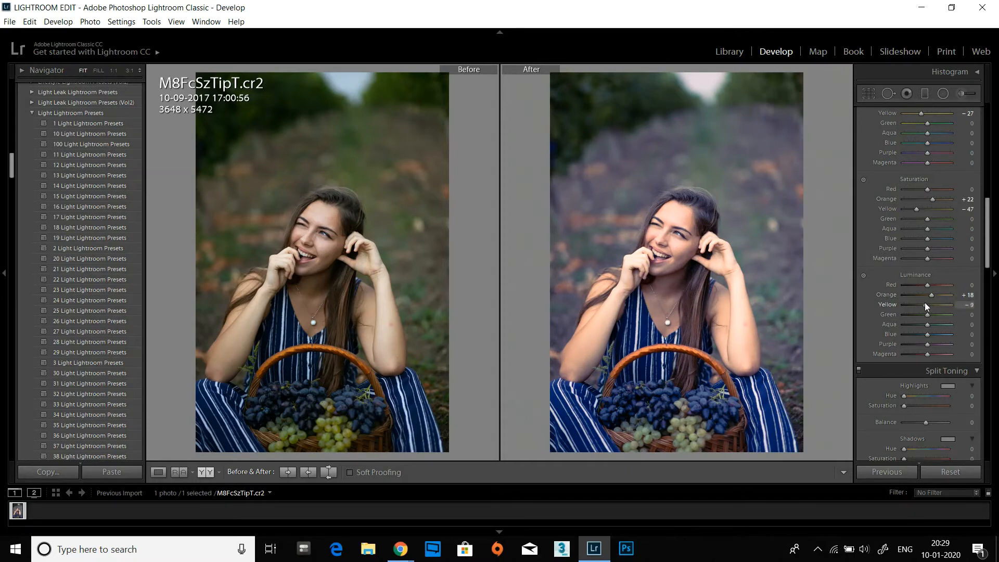
pyautogui.moveTo(923, 301); pyautogui.dragTo(933, 301)
# - Set the photo's Highlights to +14 in the basic tone adjustments
pyautogui.scroll(10, 870, 304)
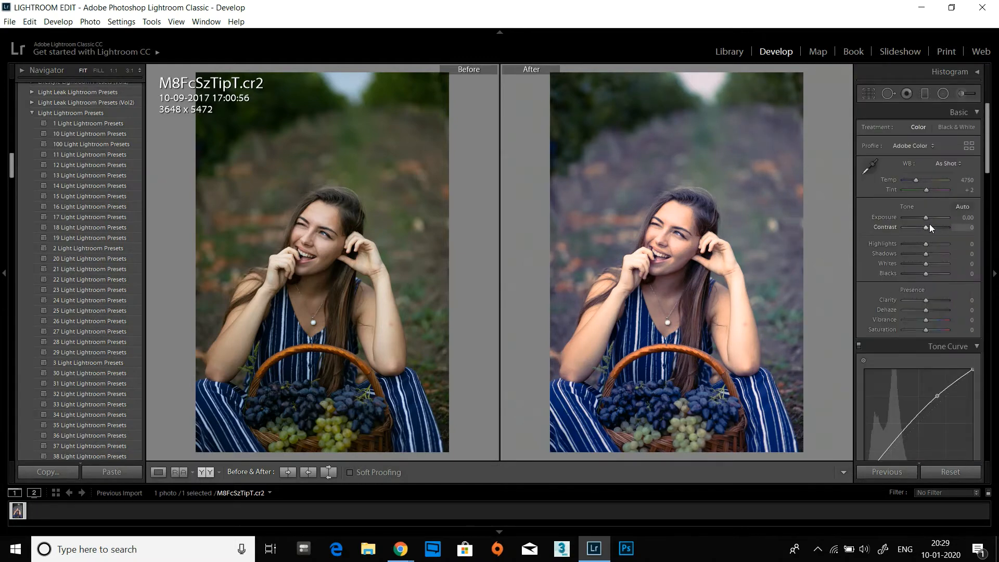
pyautogui.moveTo(934, 245); pyautogui.dragTo(934, 244)
# - Heal the blemish on the woman's raised forearm with a Spot Removal dab
pyautogui.click(748, 330)
pyautogui.click(730, 291)
pyautogui.click(890, 95)
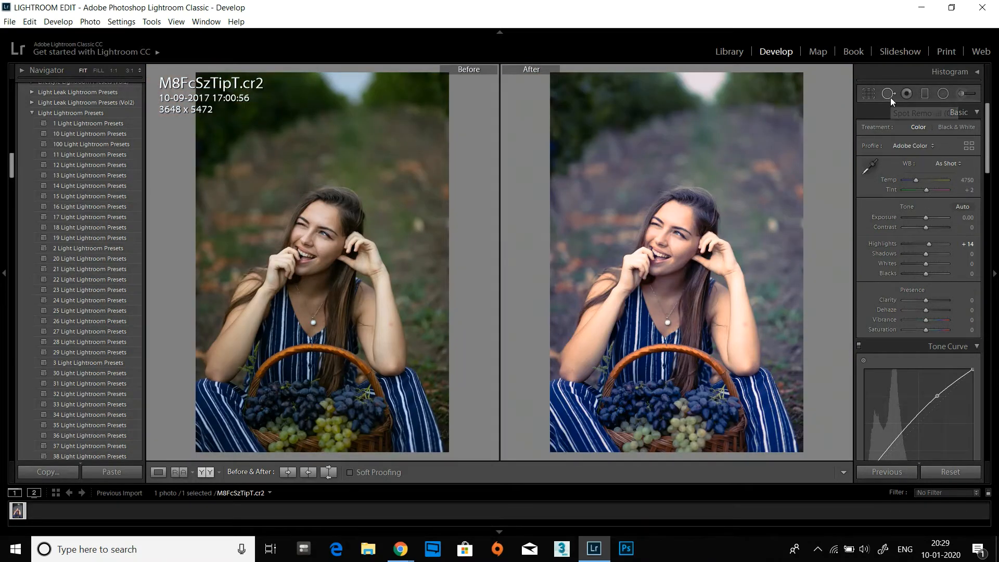
pyautogui.click(745, 324)
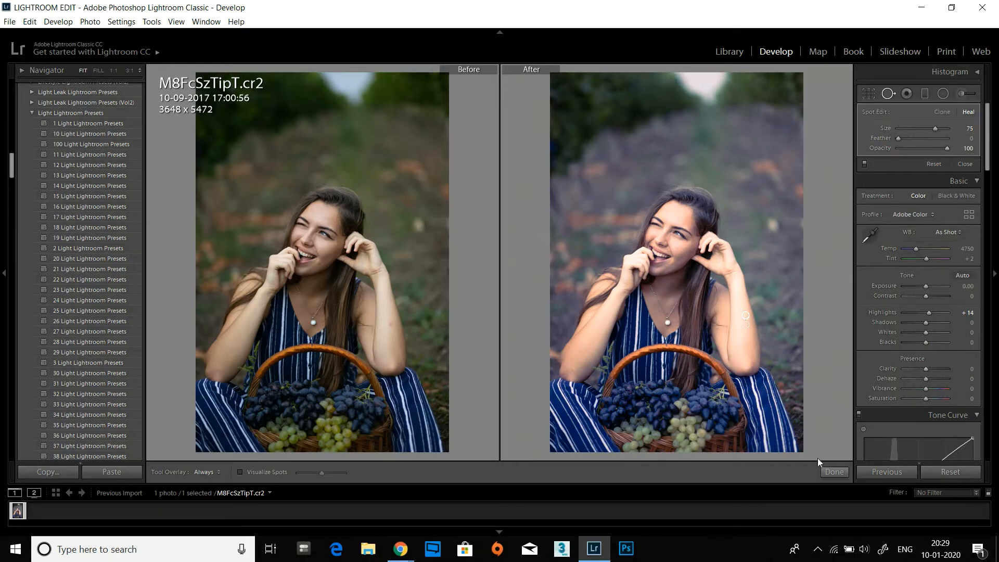
pyautogui.click(831, 472)
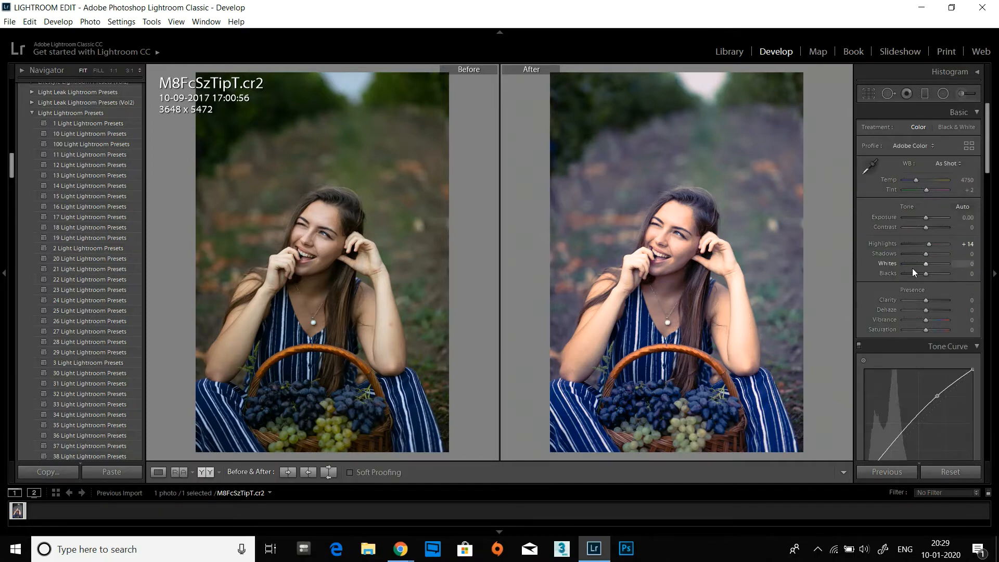
# - Set the photo's Shadows to +45, Blacks to −24 and Clarity to +19
pyautogui.moveTo(931, 258); pyautogui.dragTo(938, 254)
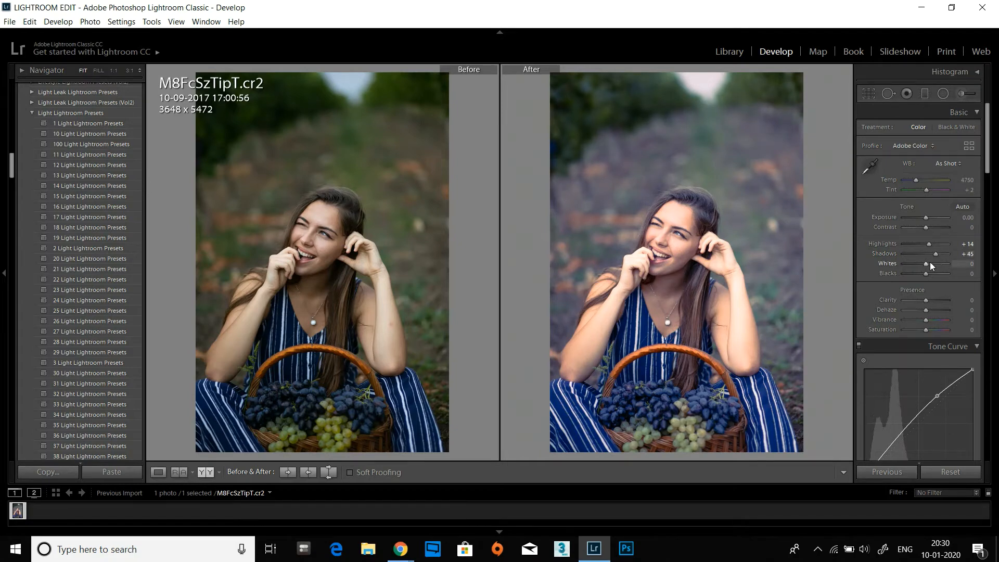
pyautogui.moveTo(930, 263)
pyautogui.mouseDown()
pyautogui.moveTo(918, 262)
pyautogui.moveTo(922, 274)
pyautogui.mouseUp()
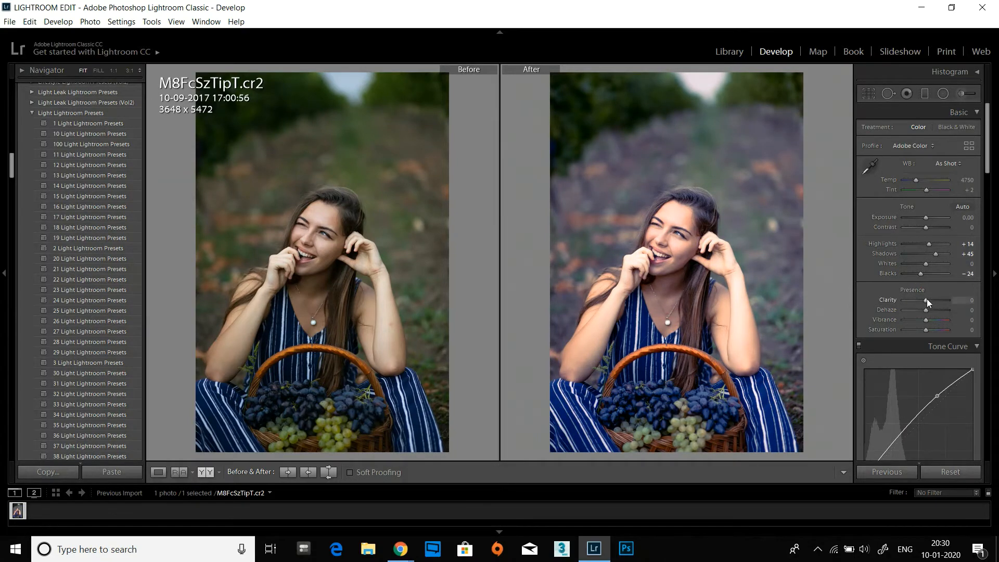
pyautogui.moveTo(926, 299); pyautogui.dragTo(930, 298)
pyautogui.scroll(-10, 875, 273)
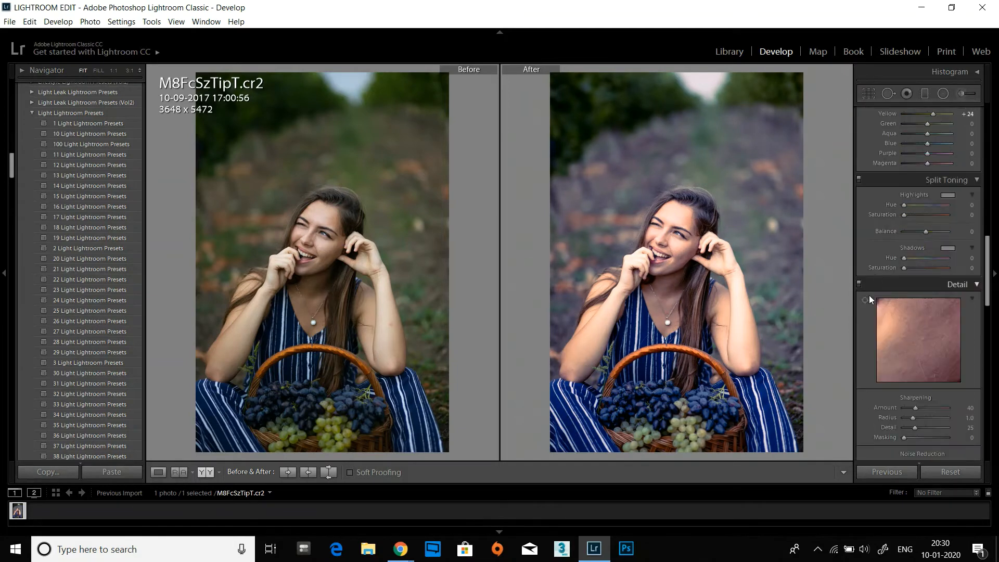
pyautogui.scroll(10, 868, 309)
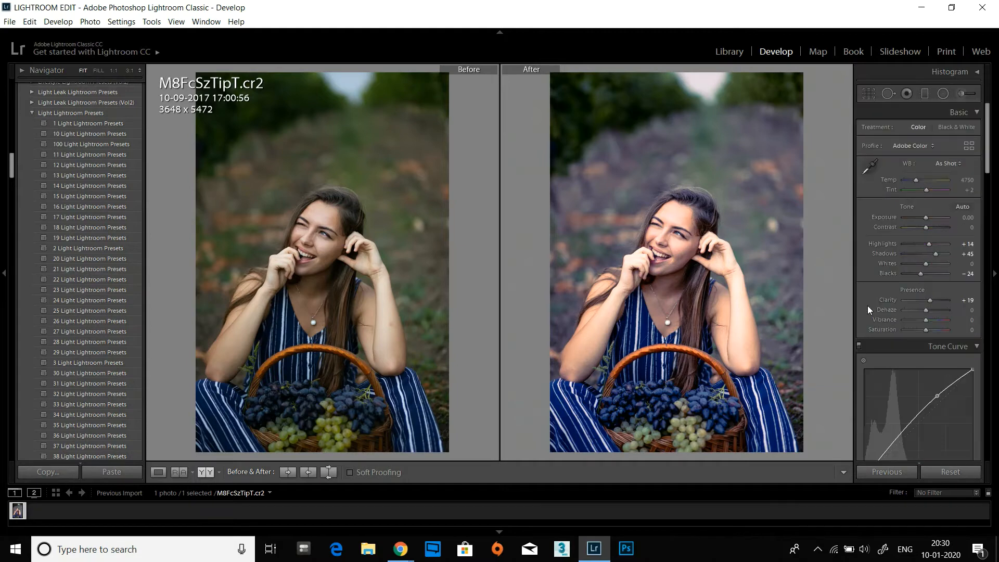
# - Start an Adjustment Brush with its Shadows reset to 0 and the brush size enlarged to 49
pyautogui.click(960, 92)
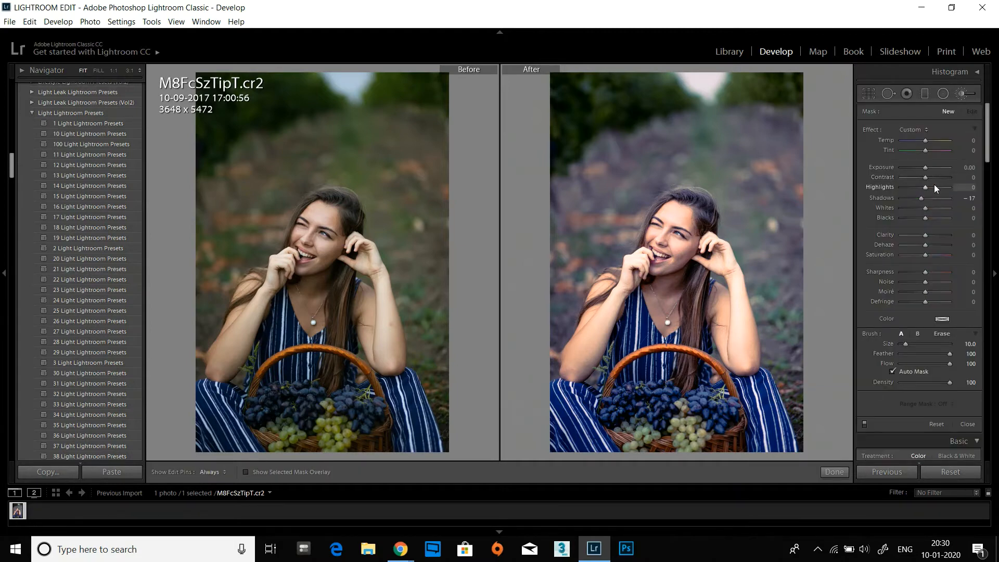
pyautogui.click(969, 198)
pyautogui.write('0')
pyautogui.press('Return')
pyautogui.scroll(1, 655, 141)
pyautogui.scroll(18, 655, 140)
pyautogui.scroll(17, 656, 139)
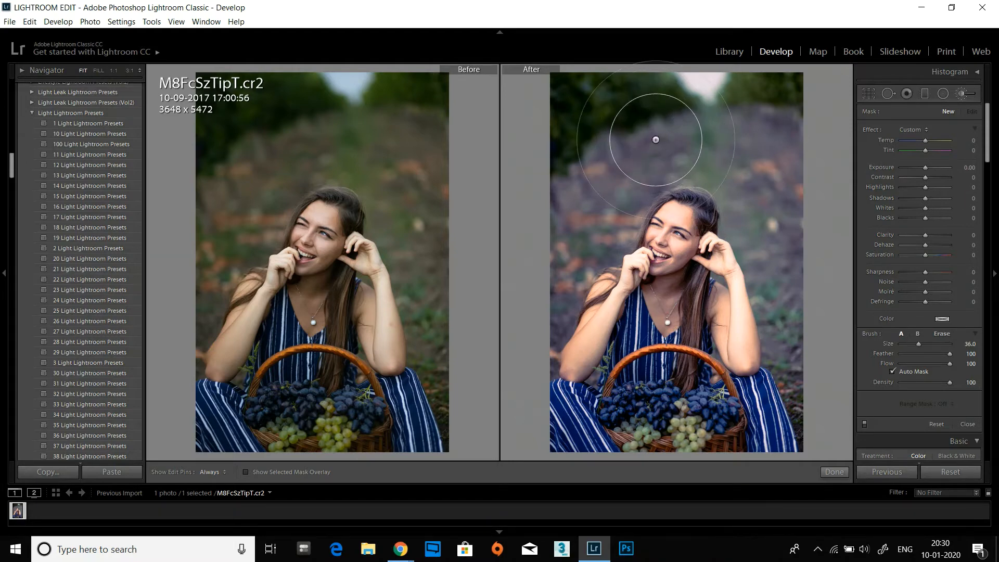
pyautogui.scroll(3, 671, 132)
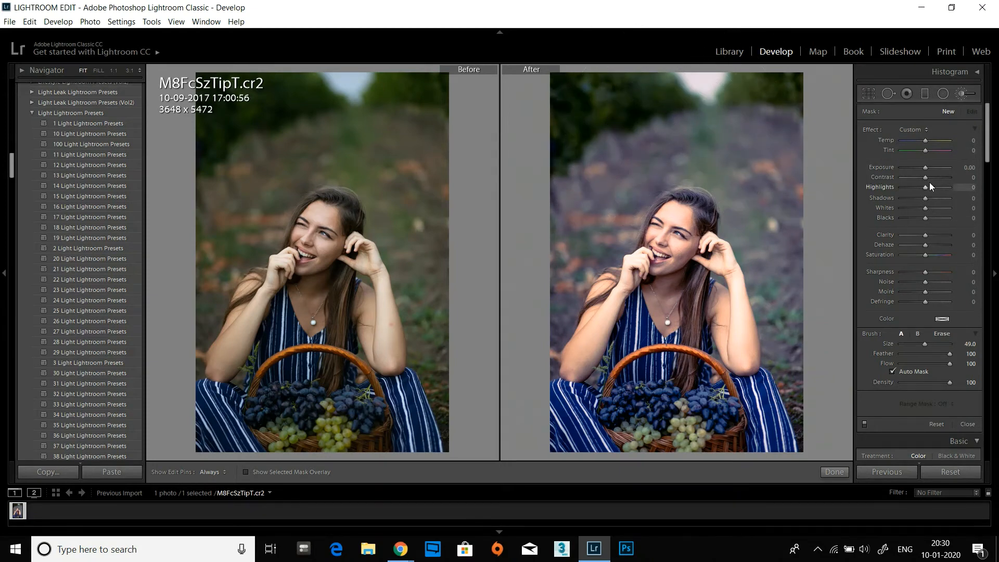
# - Set the brush's Contrast to −100 and Blacks to 100, and undo a trial dab on the background above the head
pyautogui.moveTo(928, 180); pyautogui.dragTo(834, 179)
pyautogui.moveTo(936, 216); pyautogui.dragTo(960, 217)
pyautogui.click(676, 120)
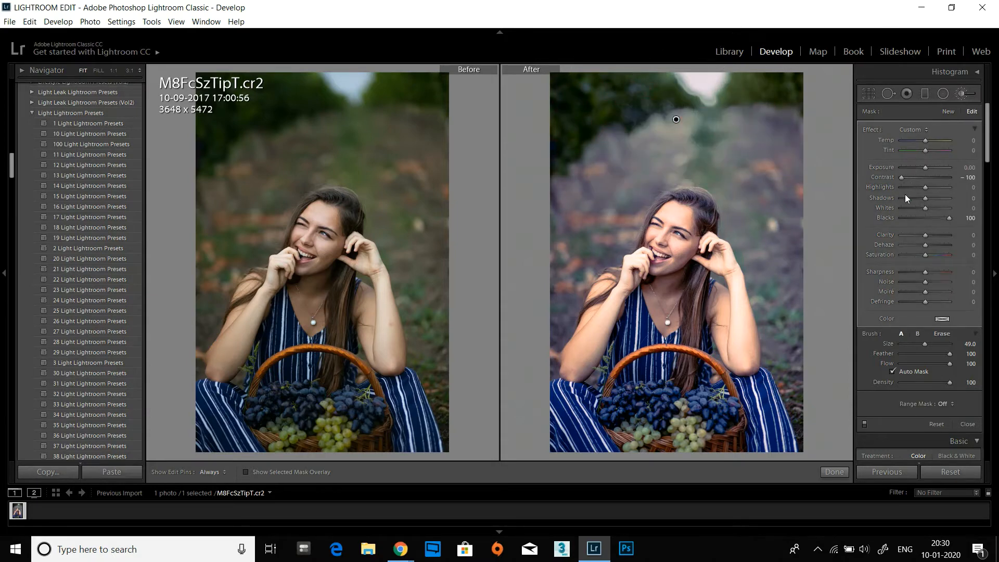
pyautogui.hotkey('ctrl', 'z')
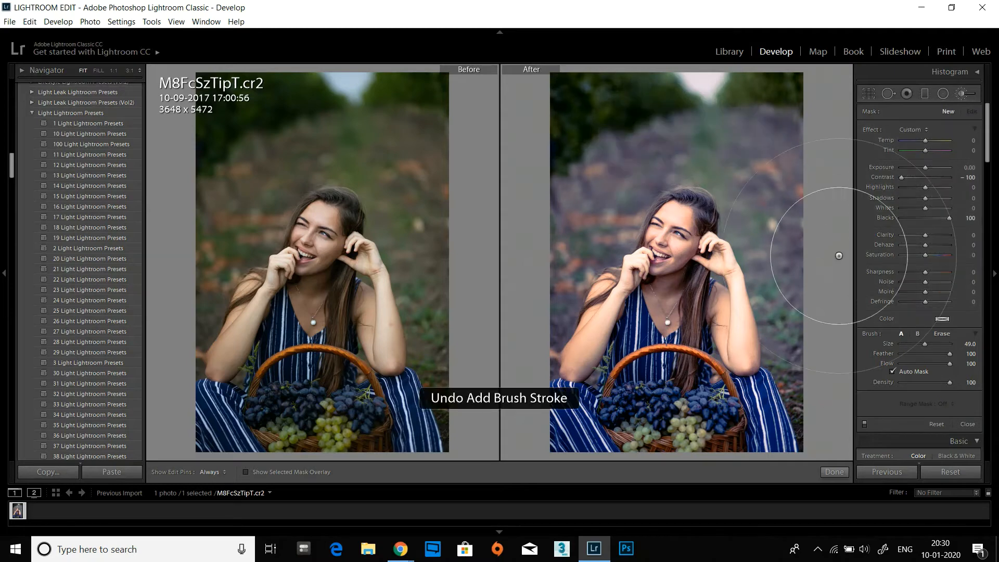
# - Turn off Auto Mask and dab the brush over the bright sky at the upper edge of the photo
pyautogui.click(892, 372)
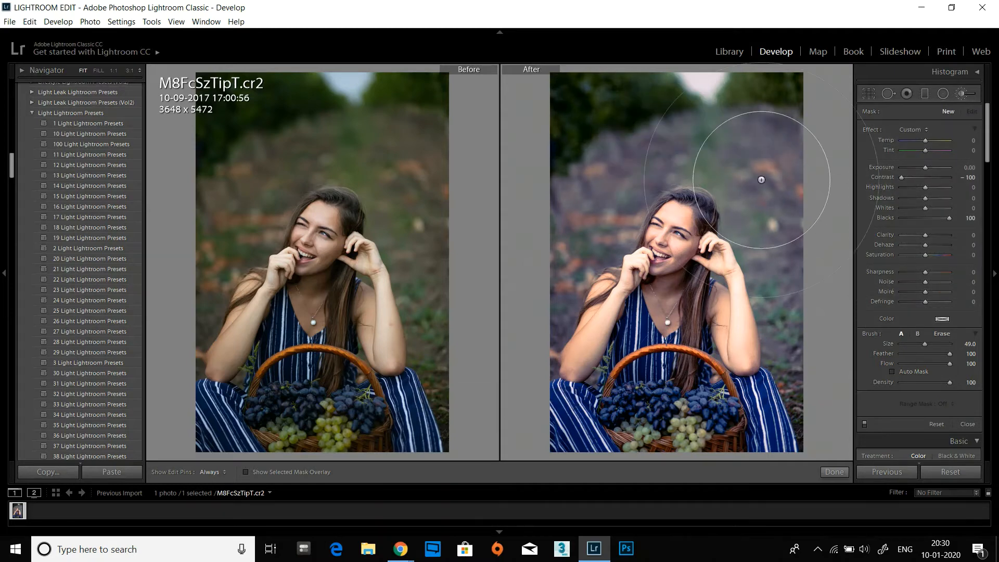
pyautogui.click(685, 85)
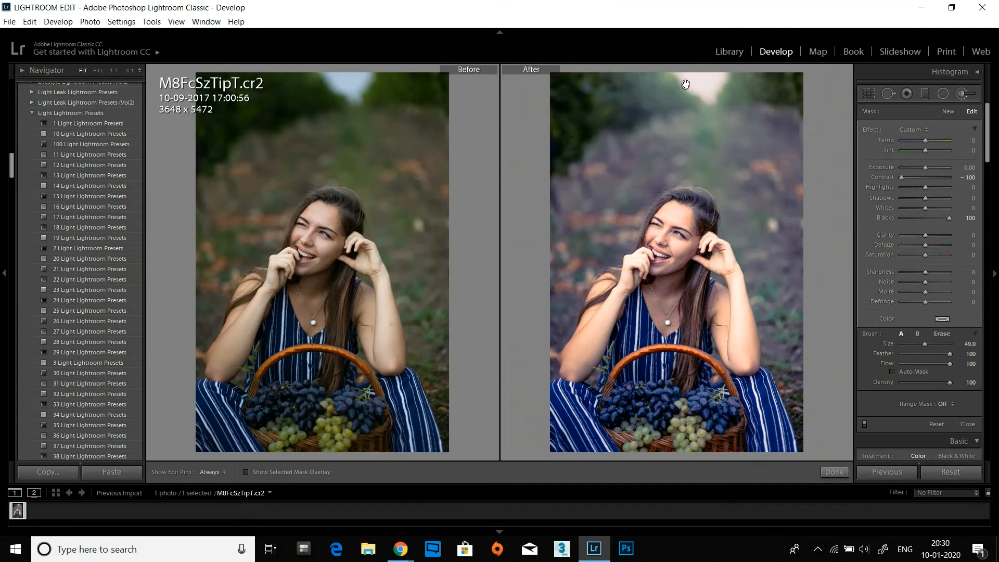
pyautogui.press('o')
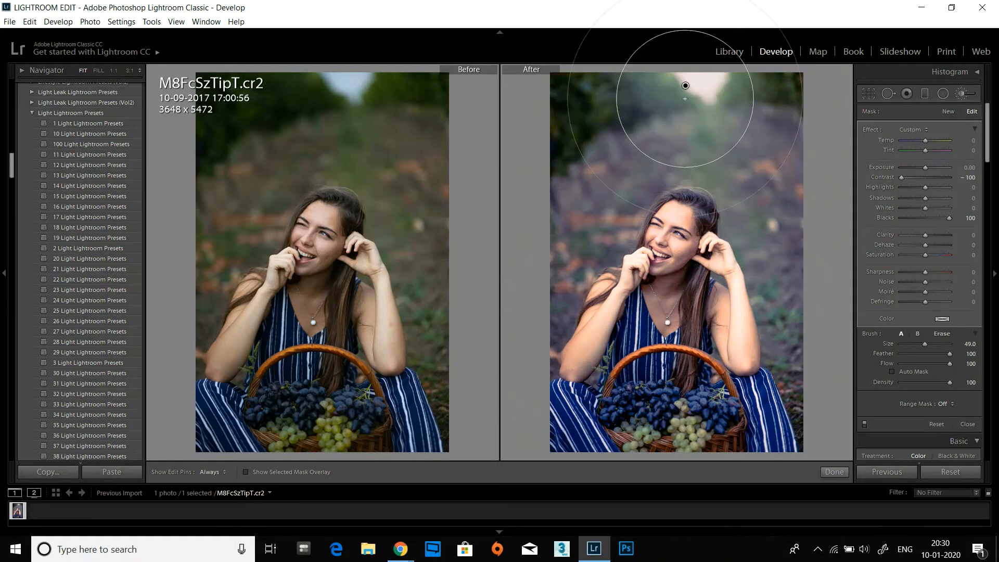
# - Enlarge the brush to size 55 and set the sky mask's Exposure to 3.83, Shadows to 17 and Temp to 89
pyautogui.scroll(2, 675, 103)
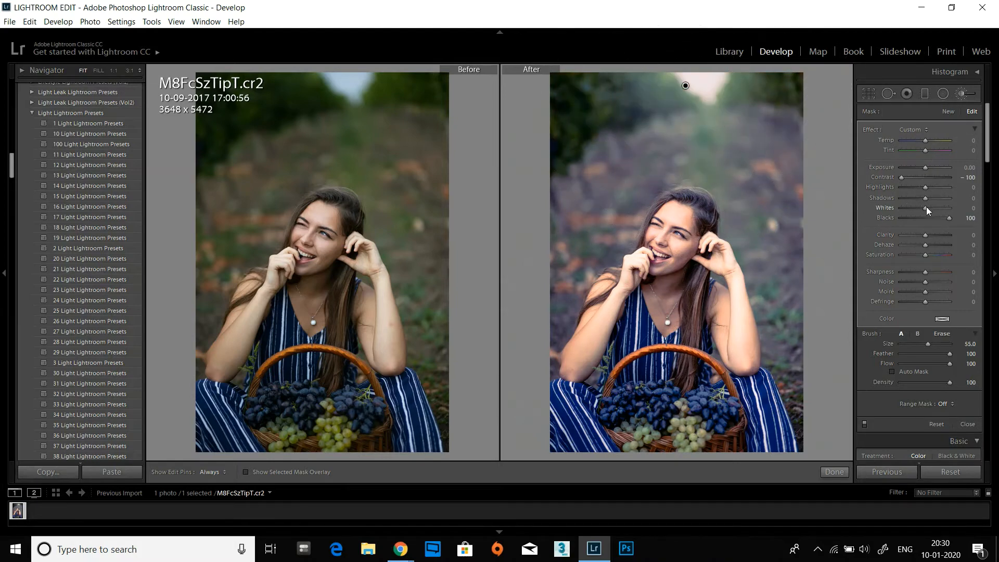
pyautogui.moveTo(928, 198); pyautogui.dragTo(950, 170)
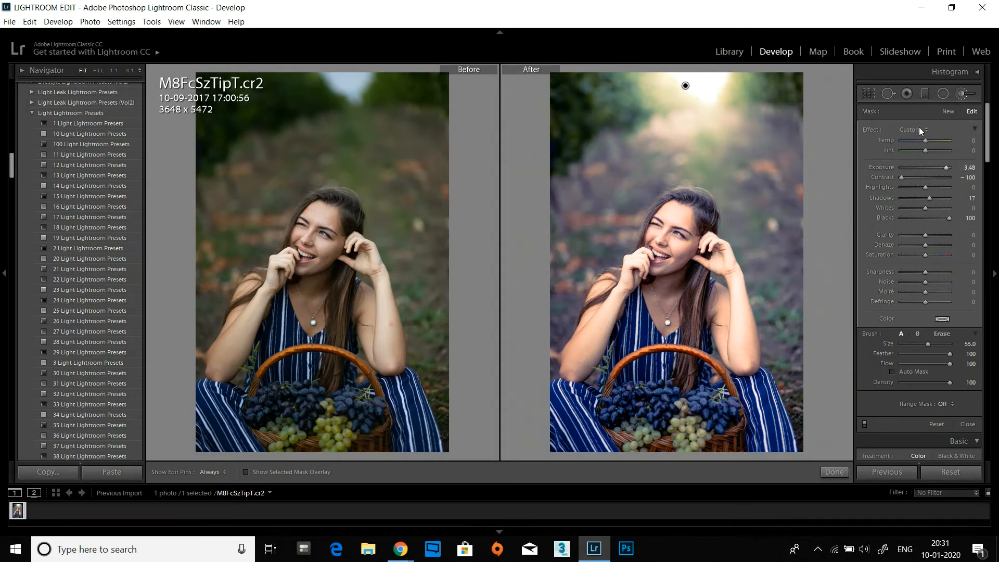
pyautogui.moveTo(926, 139)
pyautogui.mouseDown()
pyautogui.moveTo(913, 139)
pyautogui.moveTo(945, 138)
pyautogui.mouseUp()
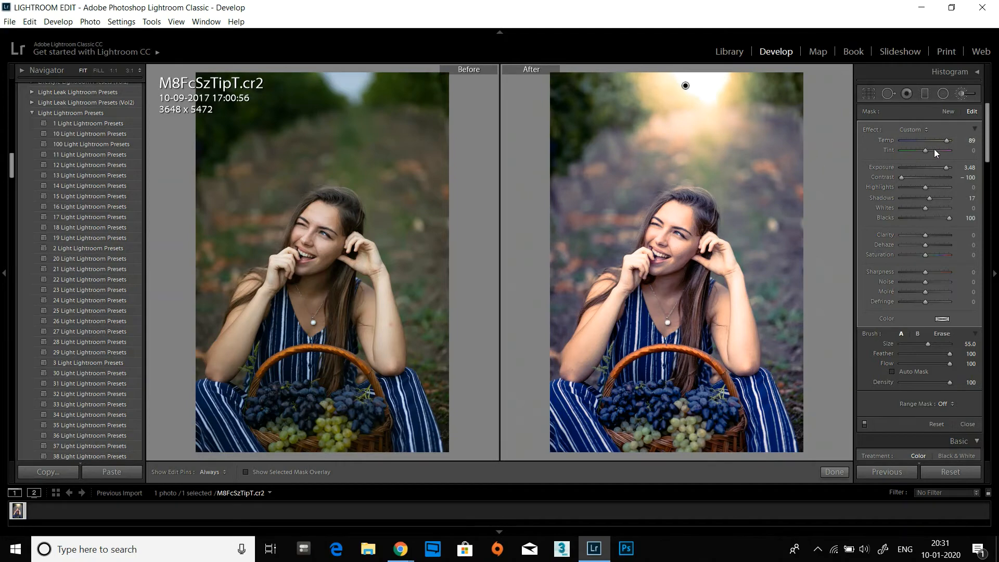
pyautogui.moveTo(945, 166); pyautogui.dragTo(957, 167)
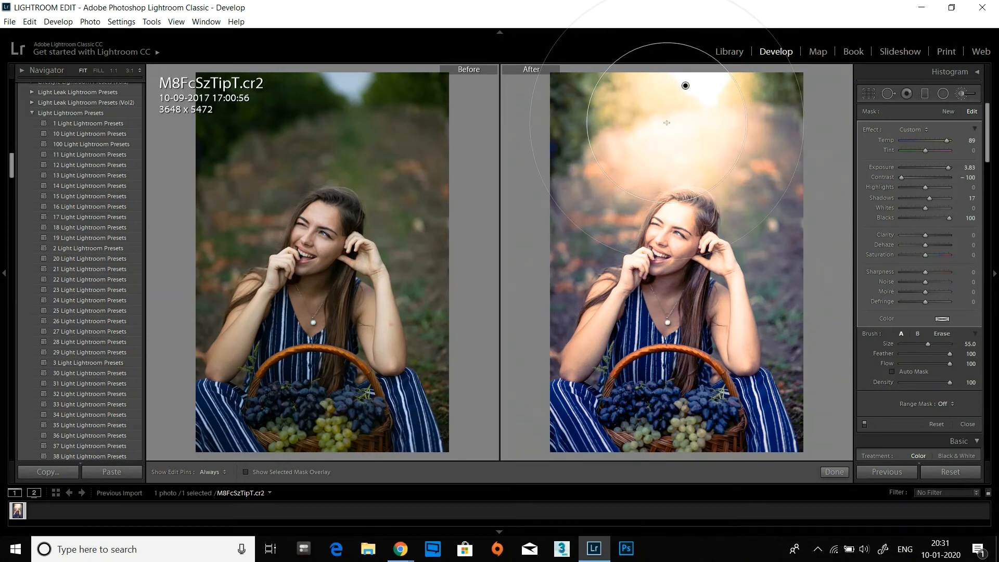
pyautogui.hotkey('ctrl', 'z')
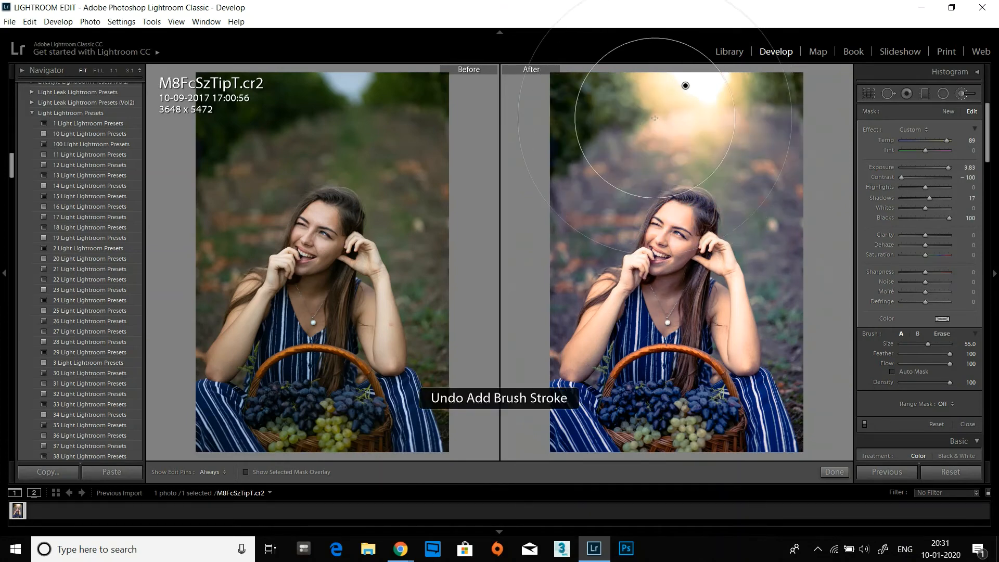
pyautogui.click(664, 105)
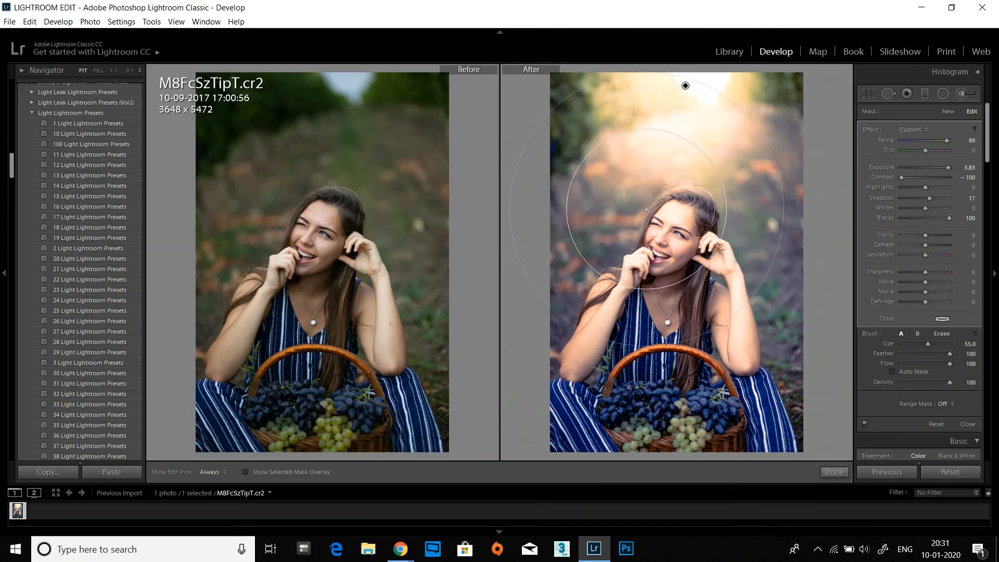
pyautogui.hotkey('ctrl', 'z')
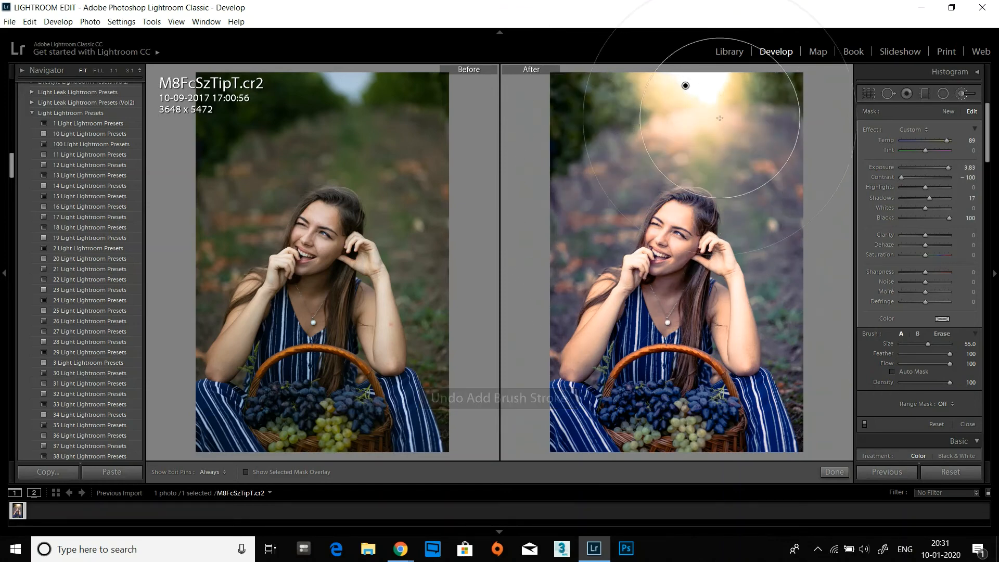
# - Brush the warm glow over the upper-right background beside the sky and finish the brush adjustment
pyautogui.click(747, 103)
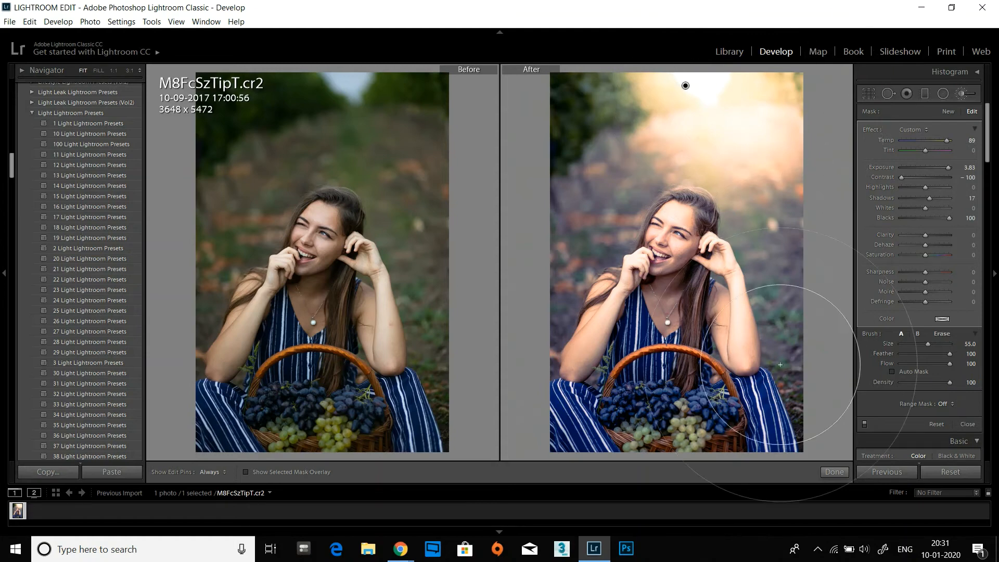
pyautogui.click(834, 471)
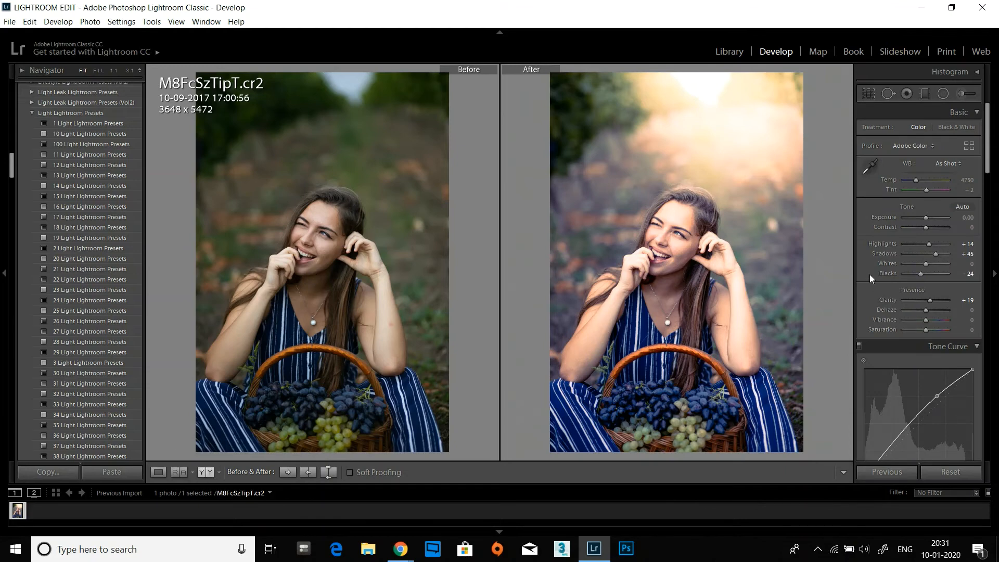
# - Set blue to hue −27 and saturation +44, and aqua to hue −4 and luminance +47
pyautogui.scroll(-10, 884, 280)
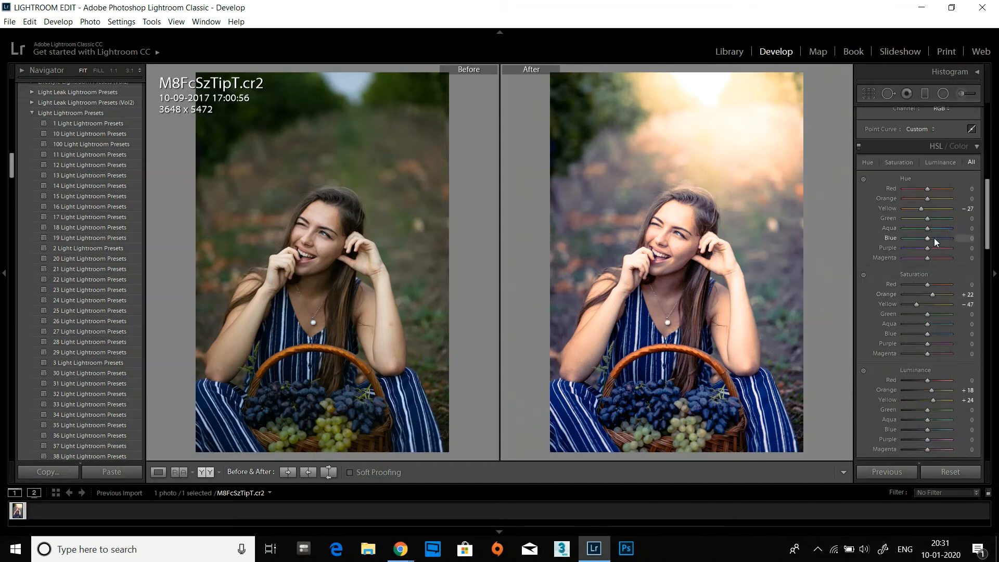
pyautogui.moveTo(934, 238); pyautogui.dragTo(930, 239)
pyautogui.moveTo(938, 228); pyautogui.dragTo(919, 229)
pyautogui.moveTo(935, 334); pyautogui.dragTo(937, 335)
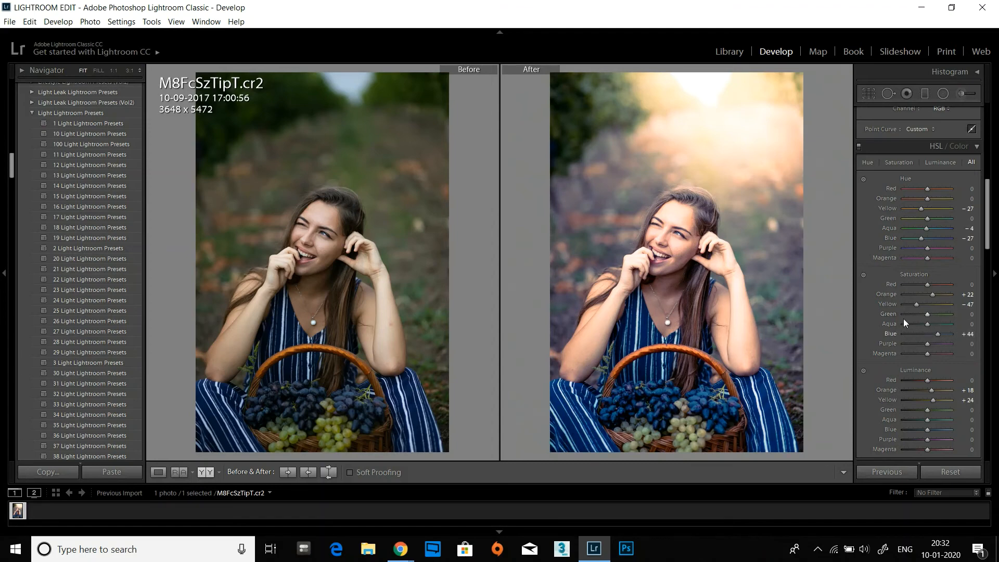
pyautogui.scroll(-3, 949, 337)
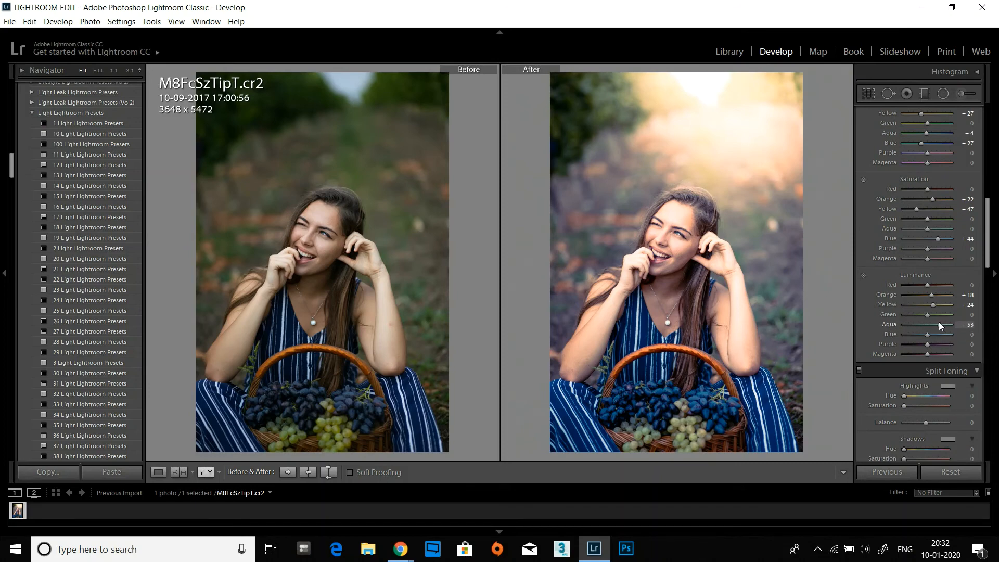
# - Split-tone the highlights with hue 236 and saturation 18, and show the edited photo alone without the before comparison
pyautogui.scroll(-3, 870, 301)
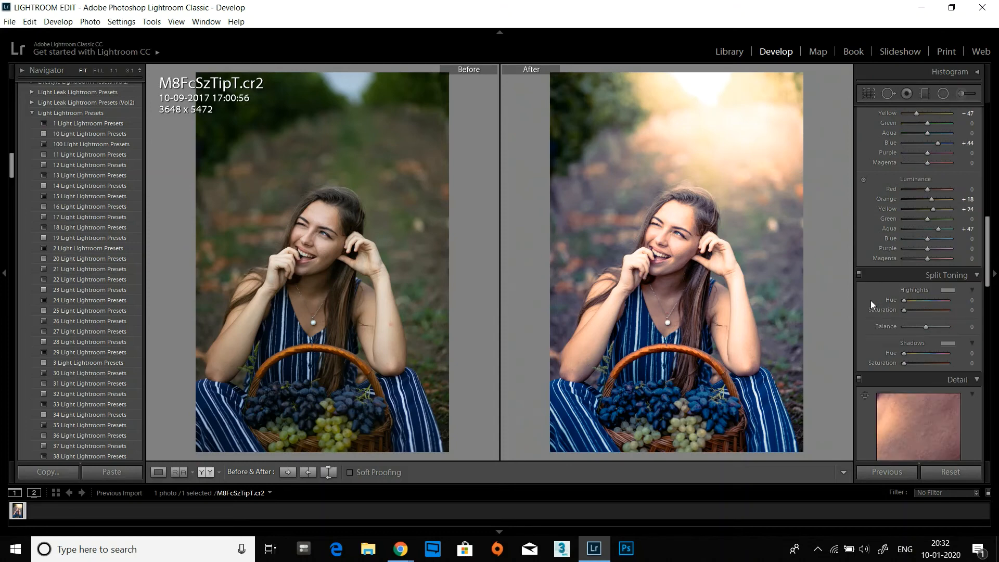
pyautogui.moveTo(903, 300); pyautogui.dragTo(933, 301)
pyautogui.click(163, 474)
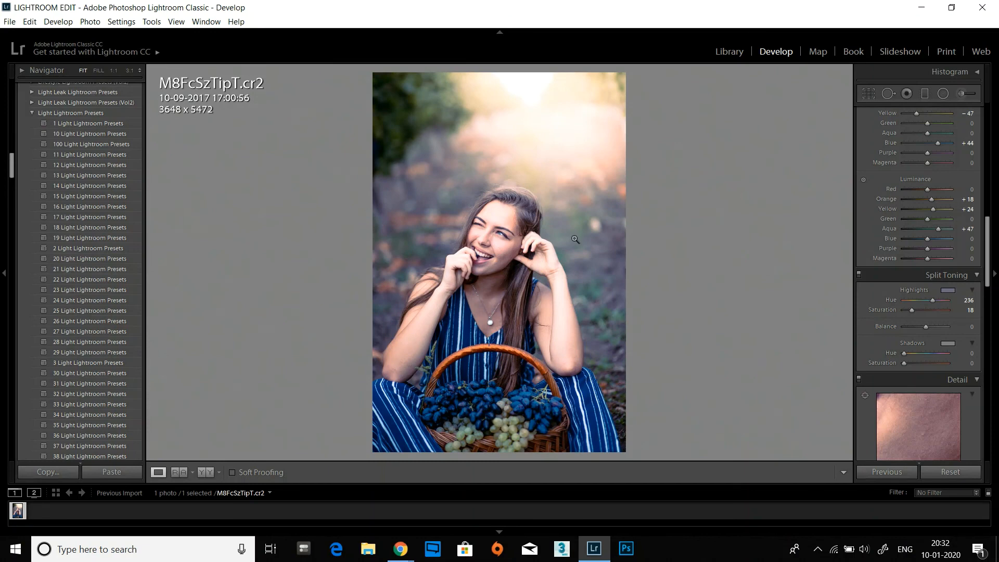